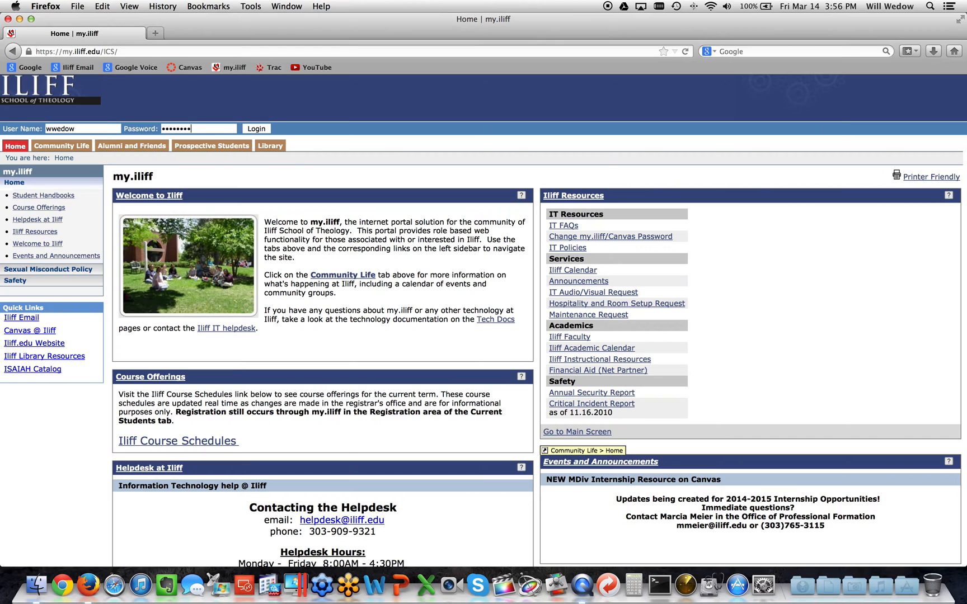
Step: Submit the portal login and start a new request on the staff Requisitions page
{"action": "key", "text": "Return"}
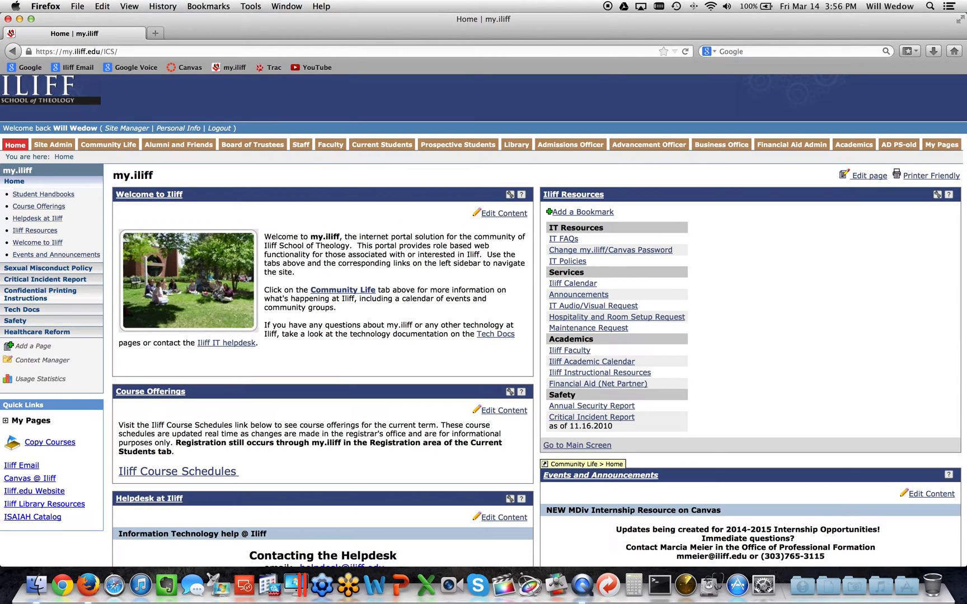
{"action": "left_click", "coordinate": [301, 147]}
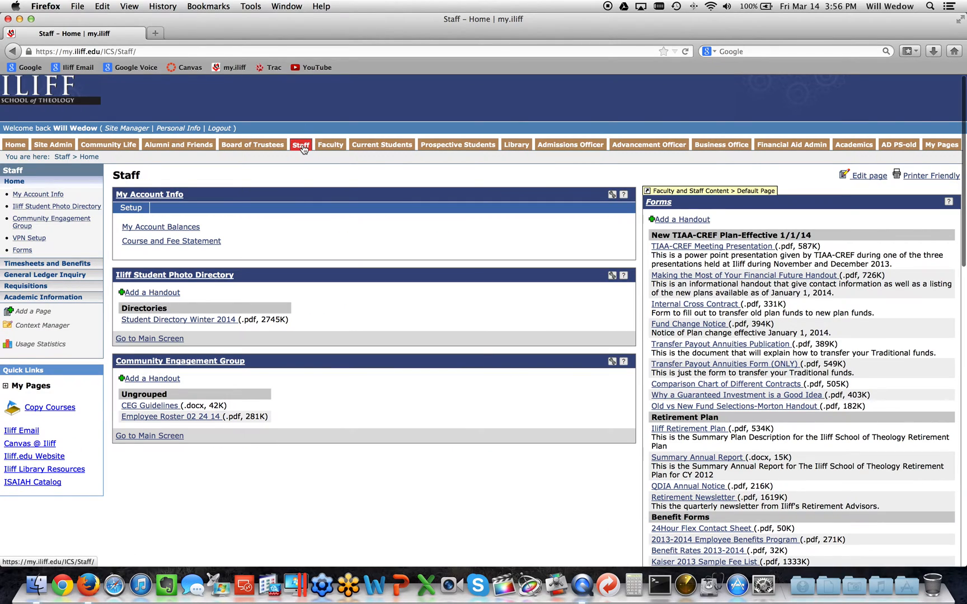
{"action": "left_click", "coordinate": [25, 287]}
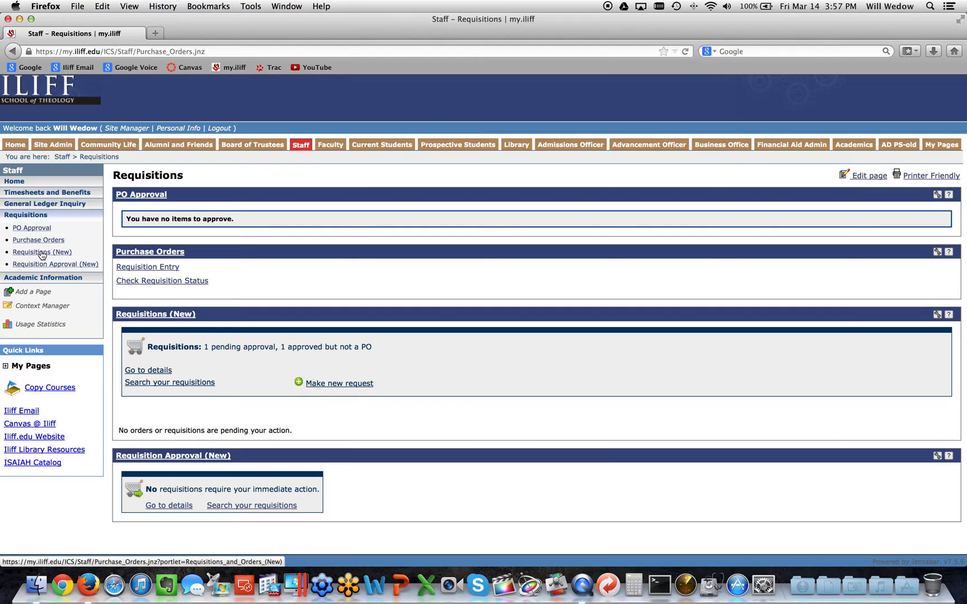
{"action": "left_click", "coordinate": [327, 385]}
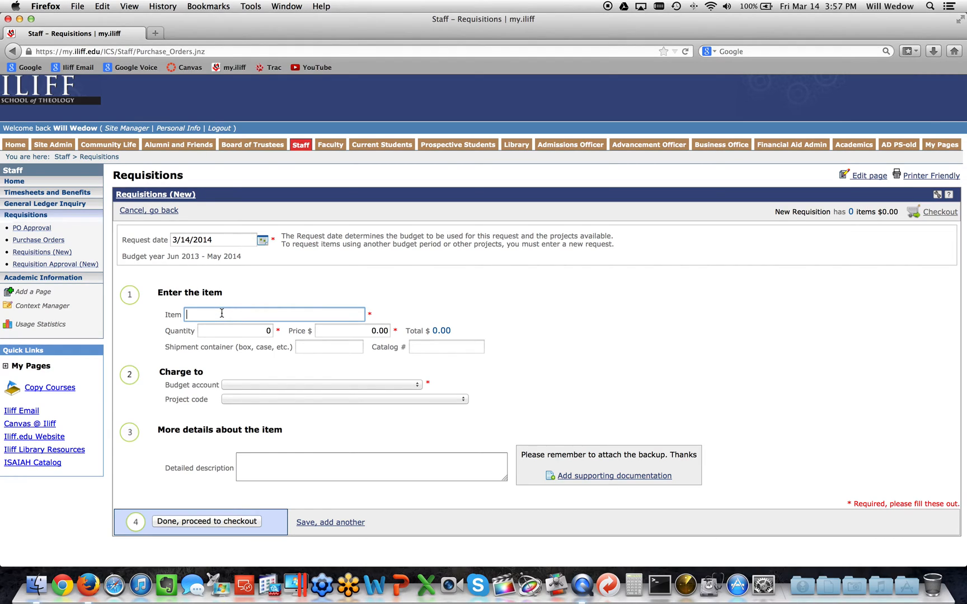
Step: Enter the item "Test Item #4" with quantity 1, price 50 and shipment container "Box"
{"action": "type", "text": "Test Item #4"}
{"action": "key", "text": "Tab"}
{"action": "type", "text": "1"}
{"action": "key", "text": "Tab"}
{"action": "type", "text": "50"}
{"action": "key", "text": "Tab"}
{"action": "type", "text": "Box"}
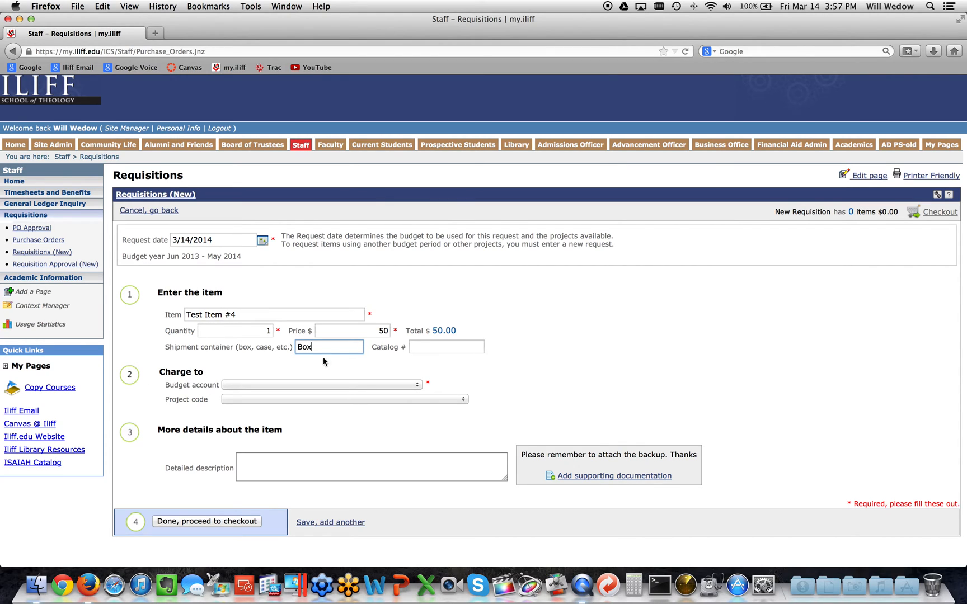
Step: Charge Test Item #4 to the AV Supplies budget account and describe it as "Test Desc"
{"action": "left_click", "coordinate": [266, 385]}
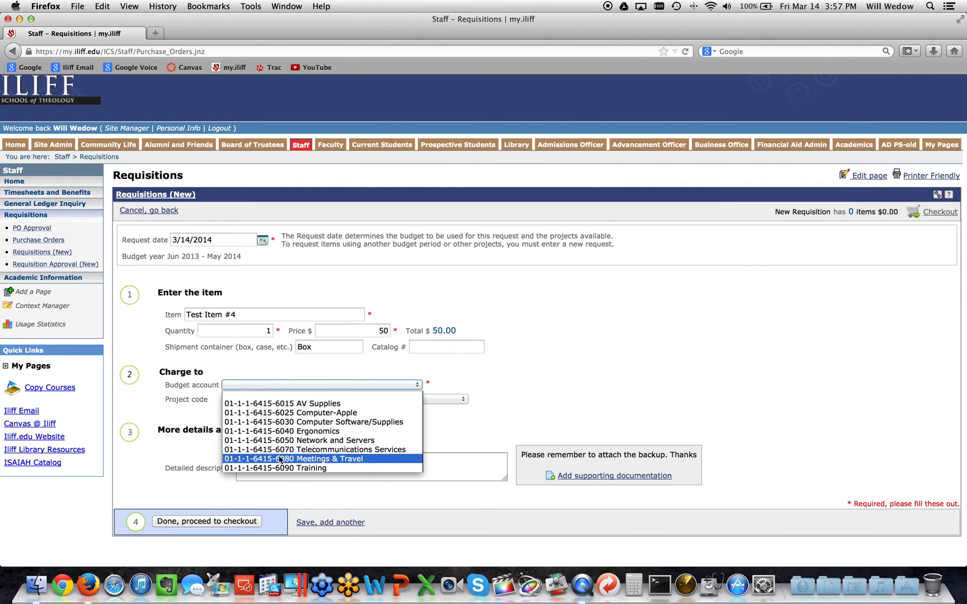
{"action": "left_click", "coordinate": [298, 404]}
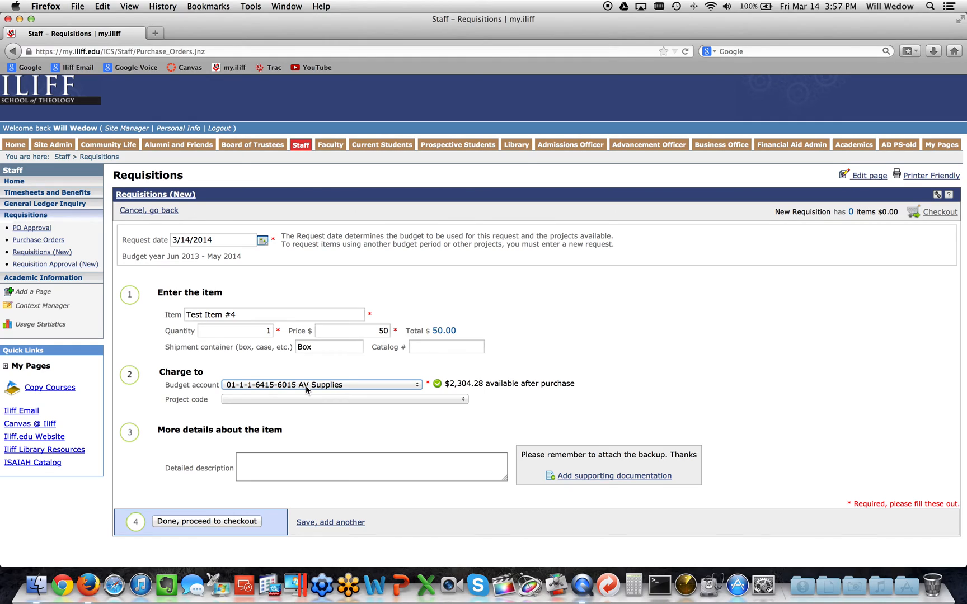
{"action": "left_click", "coordinate": [270, 465]}
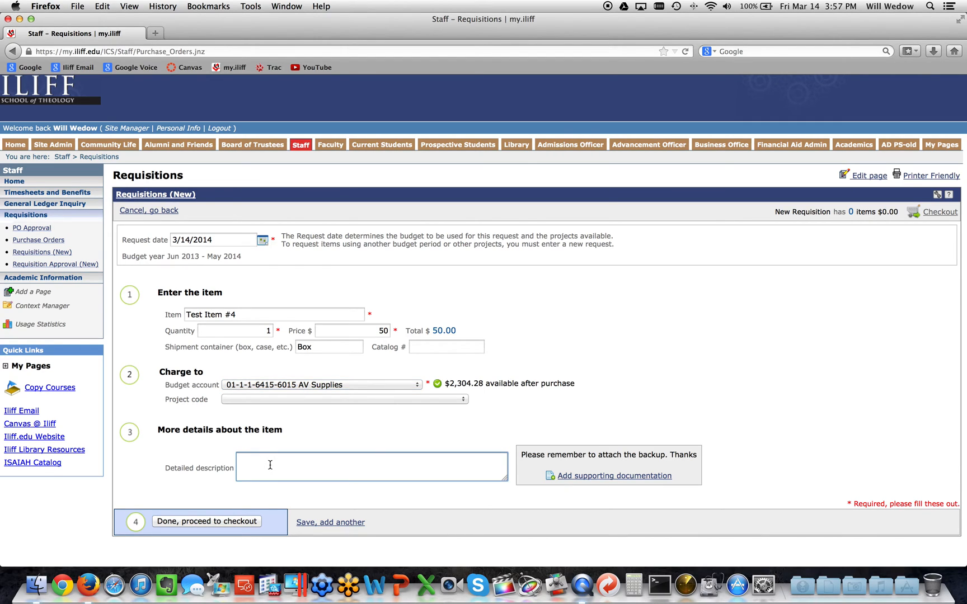
{"action": "type", "text": "Test Desc"}
Step: Attach Invoice.pdf as supporting documentation and save the item, continuing with another one
{"action": "left_click", "coordinate": [582, 477]}
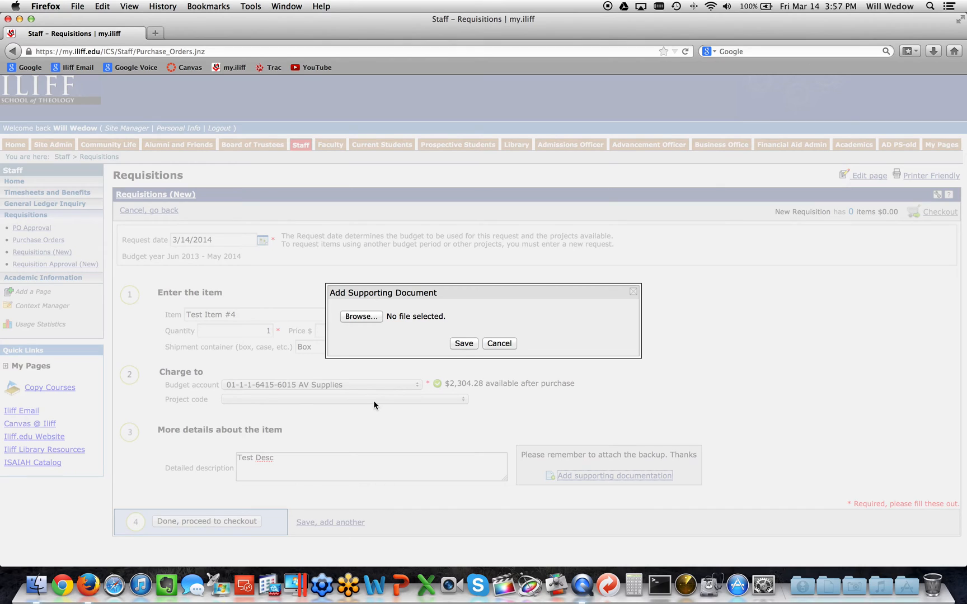
{"action": "left_click", "coordinate": [358, 318]}
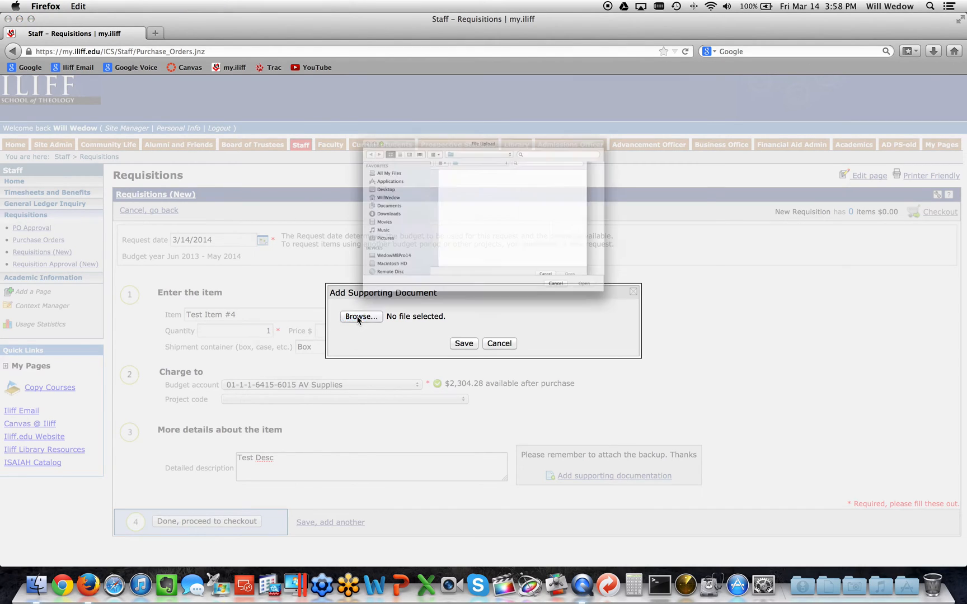
{"action": "double_click", "coordinate": [510, 160]}
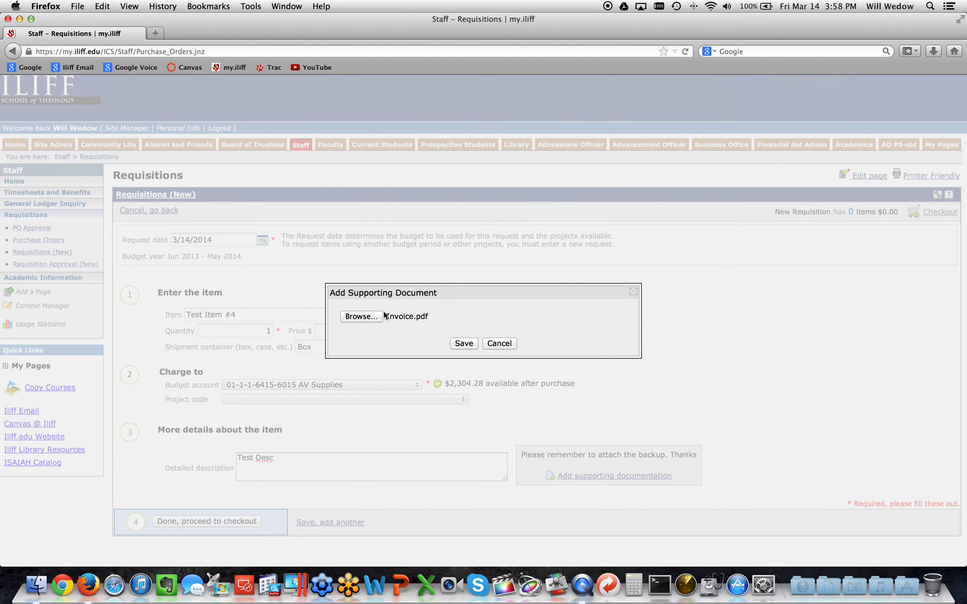
{"action": "left_click", "coordinate": [464, 344]}
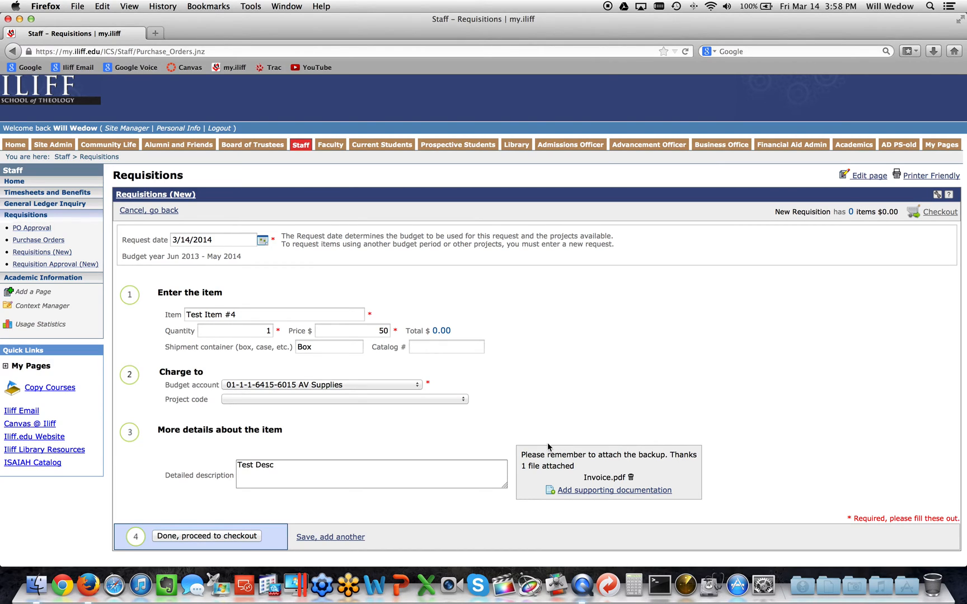
{"action": "scroll", "coordinate": [545, 447], "scroll_direction": "down", "scroll_amount": 1}
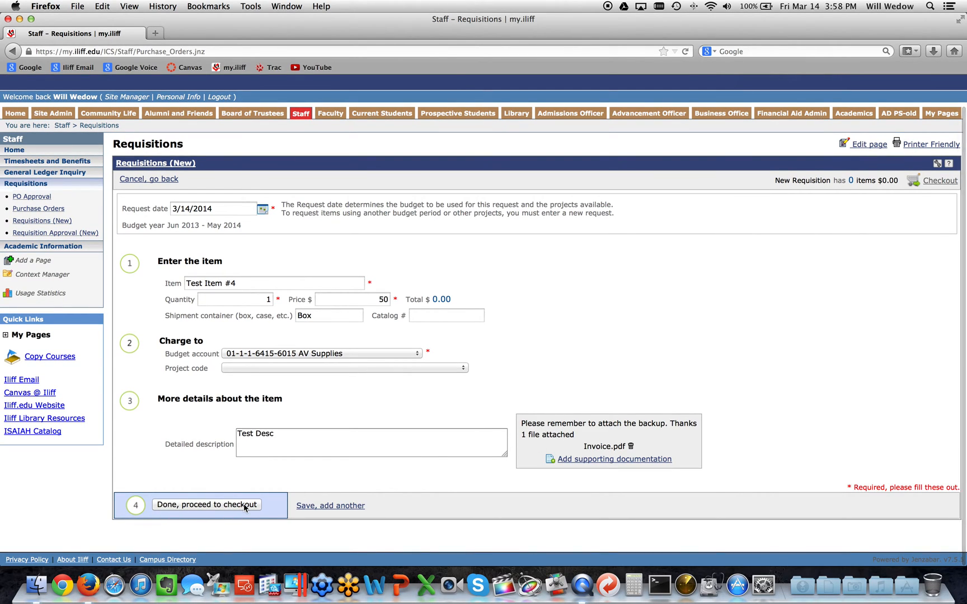
{"action": "left_click", "coordinate": [330, 506]}
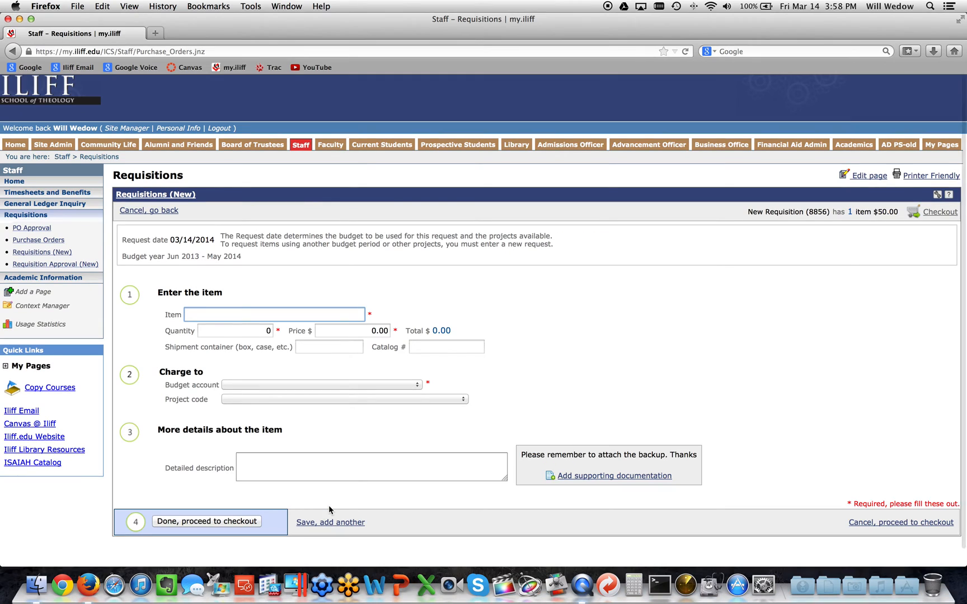
Step: Enter the second item as "Test Item #5" with quantity 4 and price 20
{"action": "type", "text": "Item"}
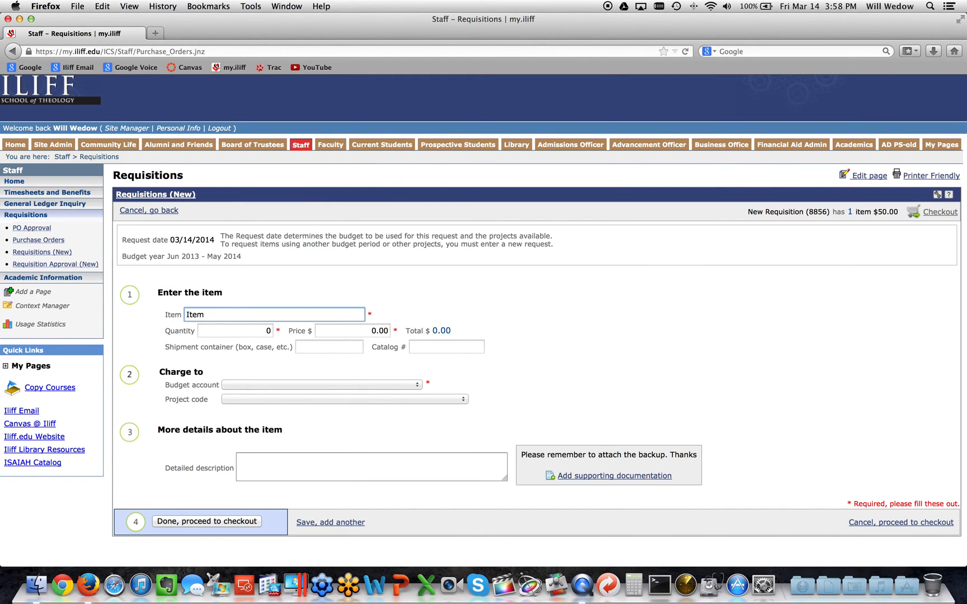
{"action": "key", "text": "BackSpace"}
{"action": "key", "text": "BackSpace"}
{"action": "key", "text": "BackSpace"}
{"action": "type", "text": "Test Item #5"}
{"action": "left_click", "coordinate": [261, 331]}
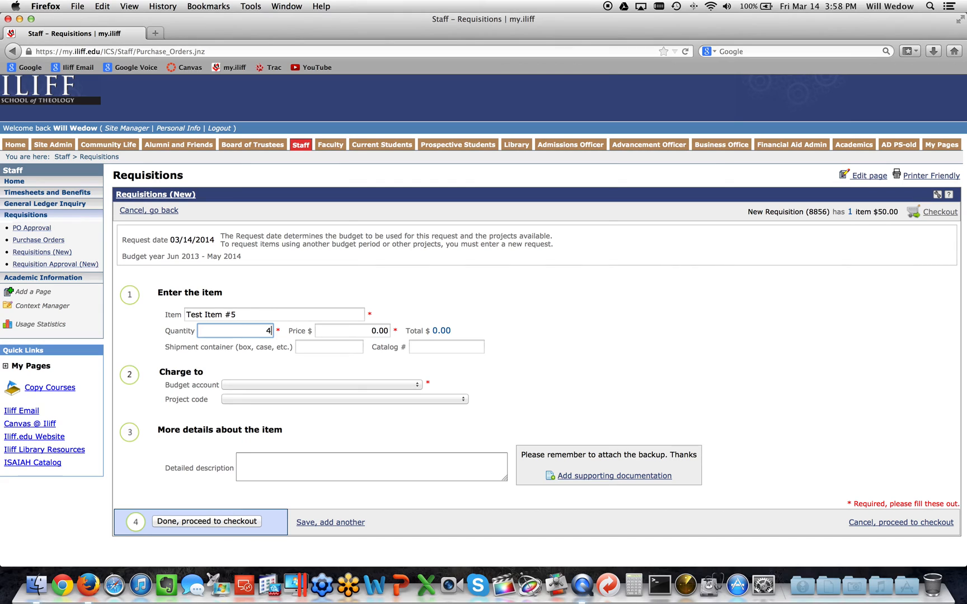
{"action": "key", "text": "Tab"}
{"action": "type", "text": "2"}
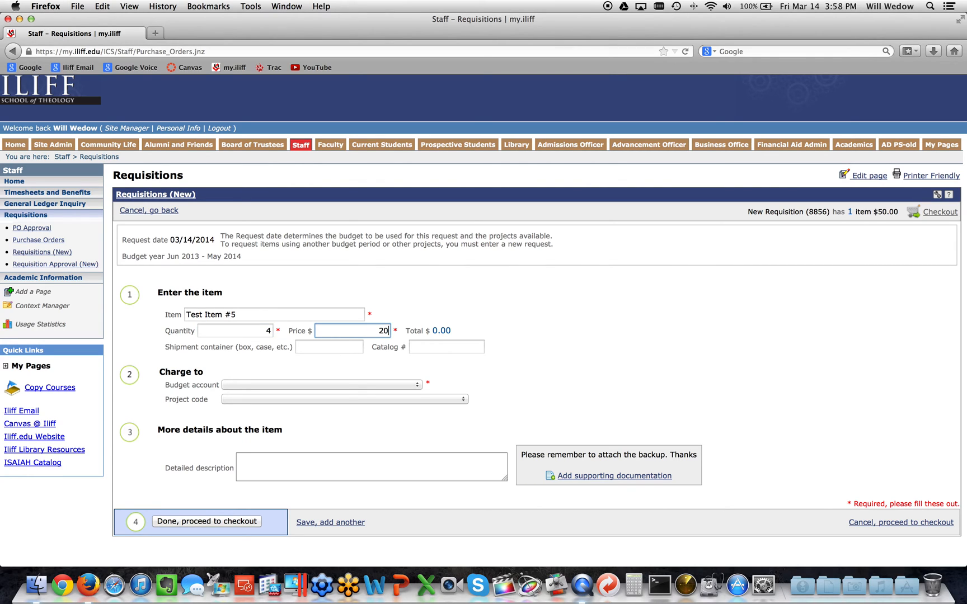
Step: Charge Test Item #5 to the AV Supplies budget account and describe it as "Next desc"
{"action": "left_click", "coordinate": [253, 385]}
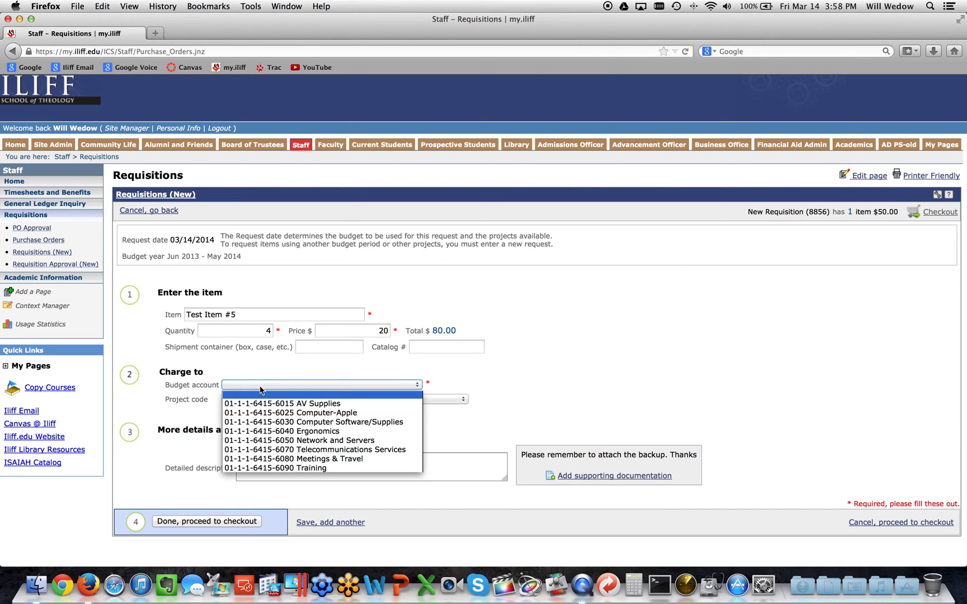
{"action": "left_click", "coordinate": [299, 404]}
{"action": "left_click", "coordinate": [259, 459]}
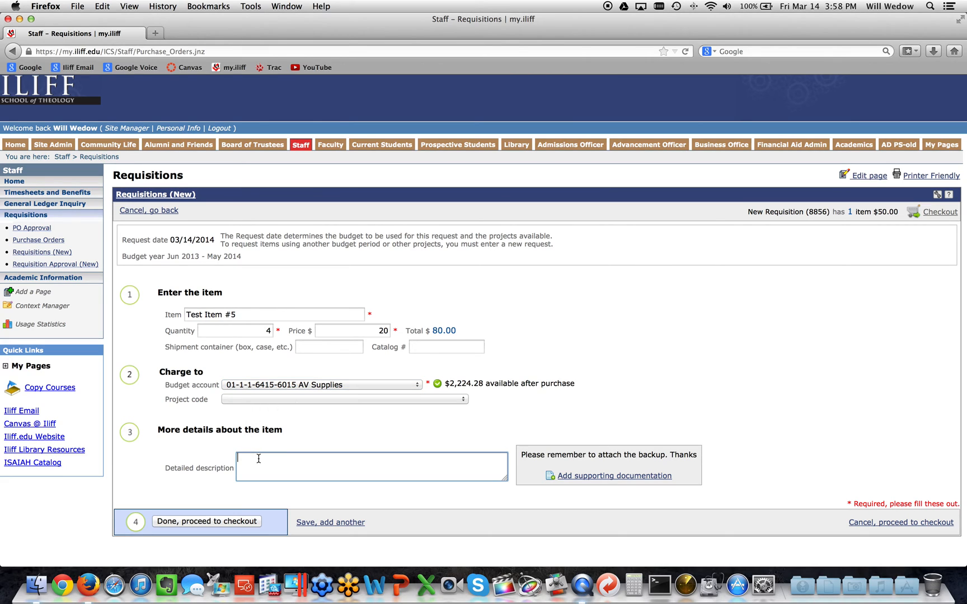
{"action": "type", "text": "Next desc"}
Step: Proceed to checkout, name the request with the requester's first name and "Test PO 3/14", and choose the Information Technology approval track
{"action": "left_click", "coordinate": [192, 523]}
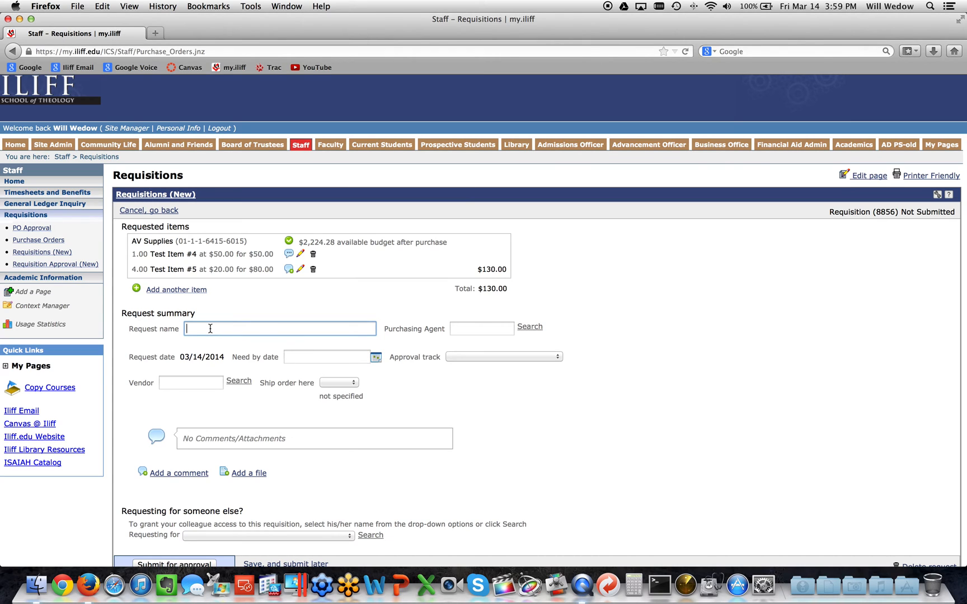
{"action": "type", "text": "Will's Test PO 3/14"}
{"action": "left_click", "coordinate": [489, 358]}
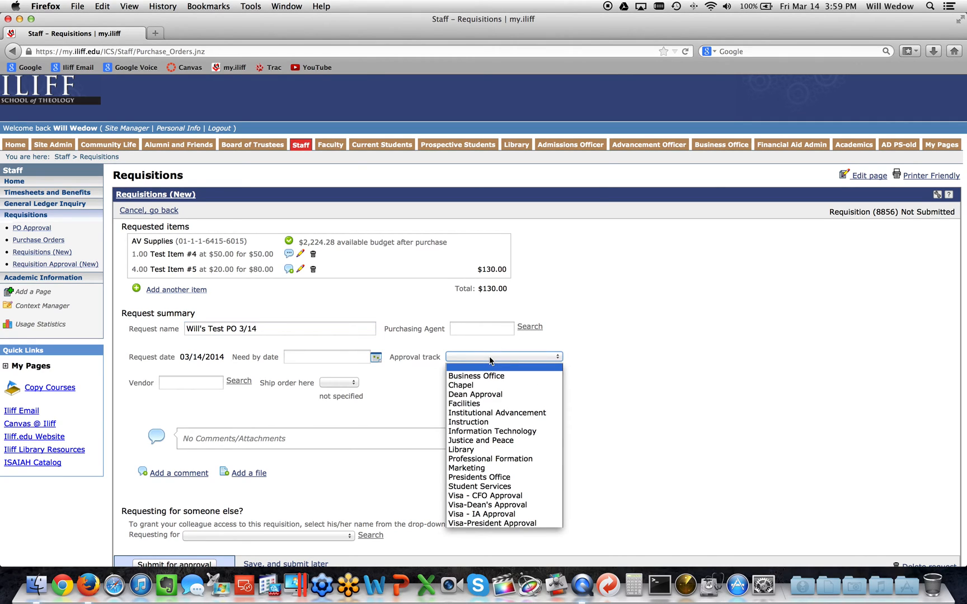
{"action": "left_click", "coordinate": [466, 432]}
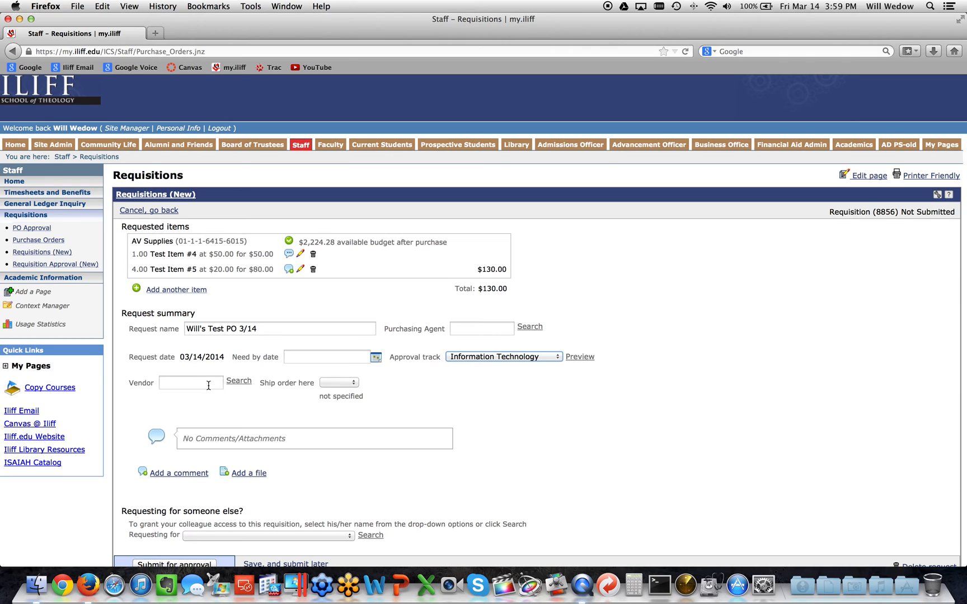
Step: Search the vendors for "four" and assign Four Winds Interactive LLC as the requisition's vendor
{"action": "left_click", "coordinate": [240, 383]}
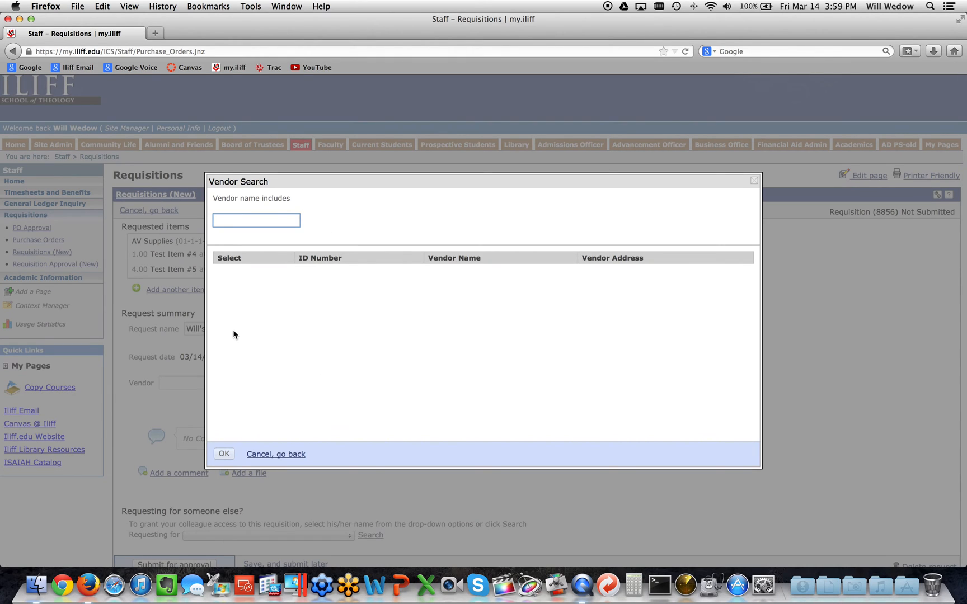
{"action": "type", "text": "four"}
{"action": "key", "text": "Return"}
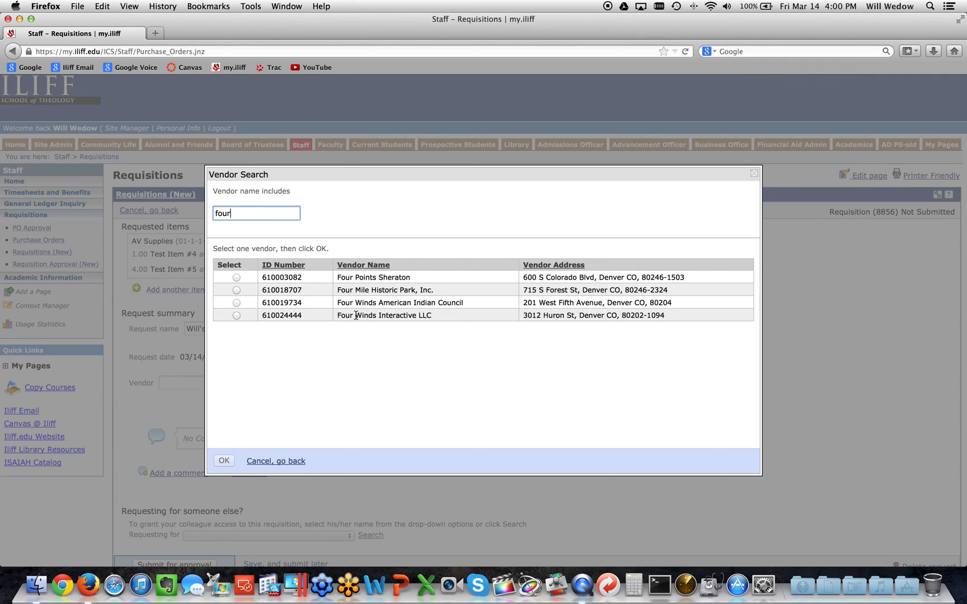
{"action": "left_click", "coordinate": [236, 315]}
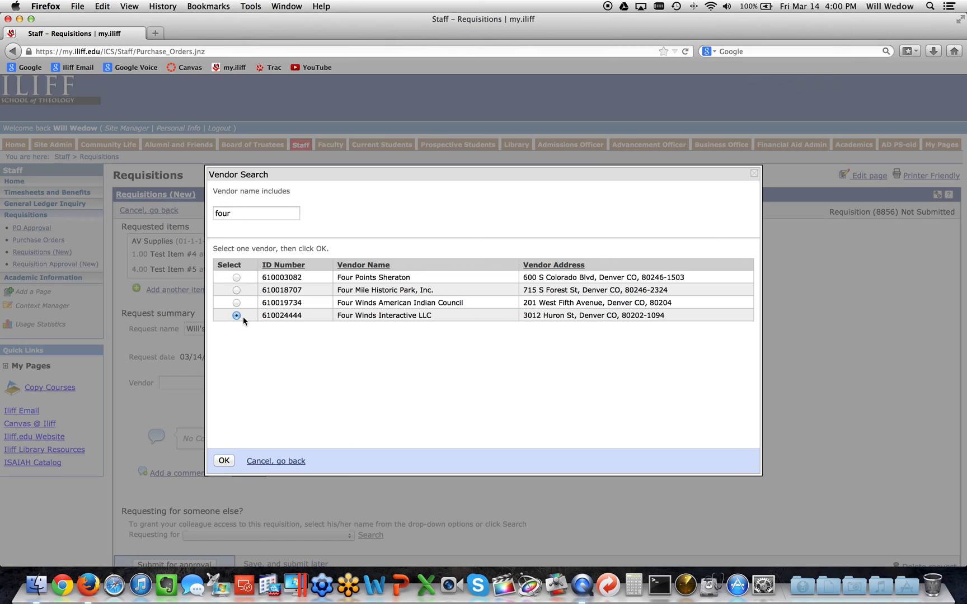
{"action": "left_click", "coordinate": [223, 461]}
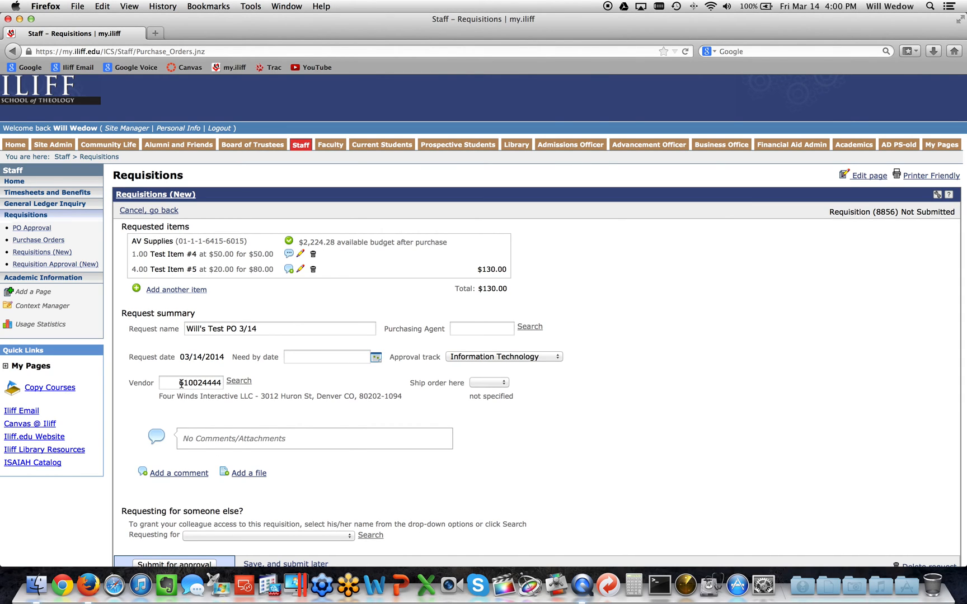
Step: Submit the requisition for approval and close the submission summary to return to the requisitions overview
{"action": "scroll", "coordinate": [176, 380], "scroll_direction": "down", "scroll_amount": 1}
{"action": "scroll", "coordinate": [176, 378], "scroll_direction": "down", "scroll_amount": 3}
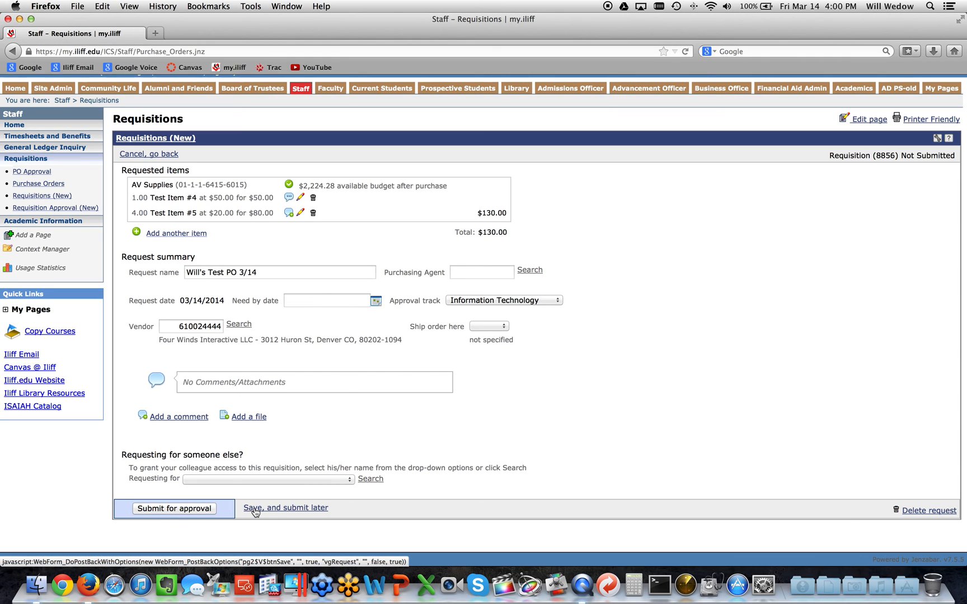
{"action": "left_click", "coordinate": [169, 510]}
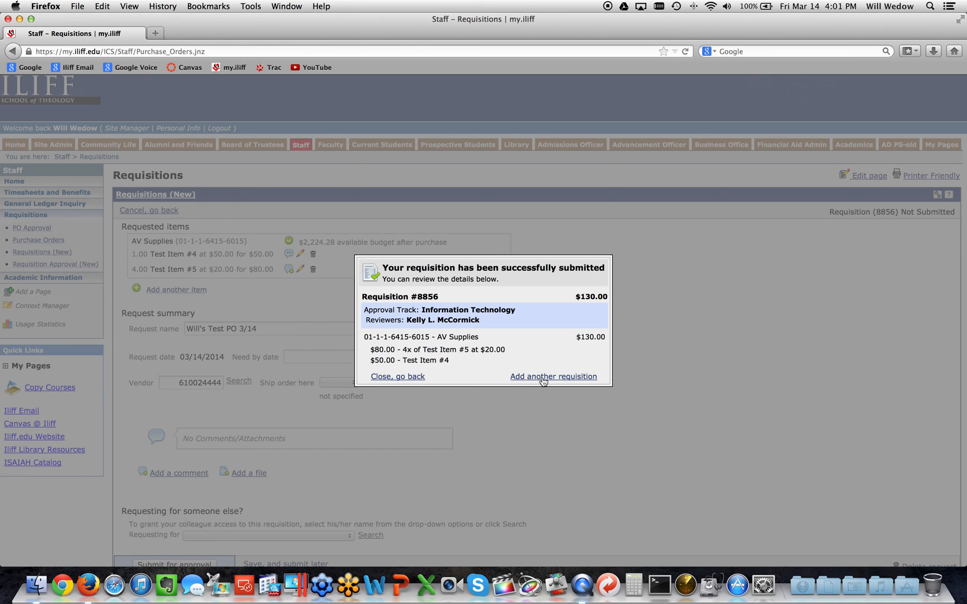
{"action": "left_click", "coordinate": [383, 379]}
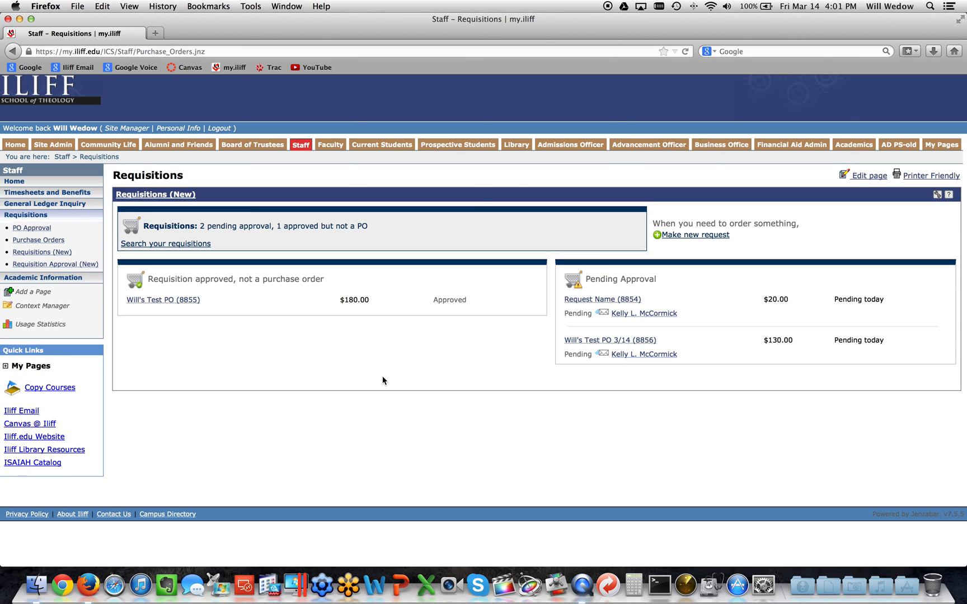